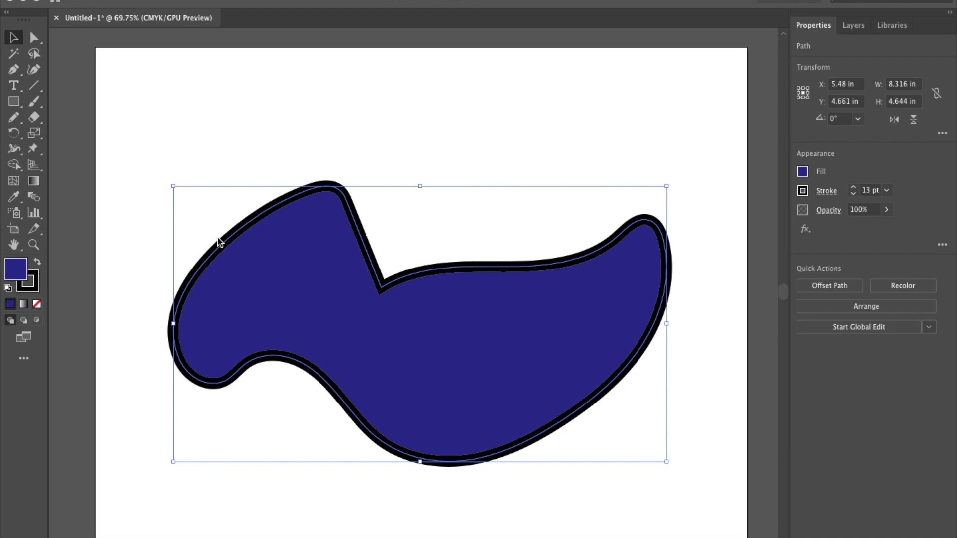
Step: Select the dark blue blob and delete it, leaving the artboard blank
{"action": "left_click", "coordinate": [19, 44]}
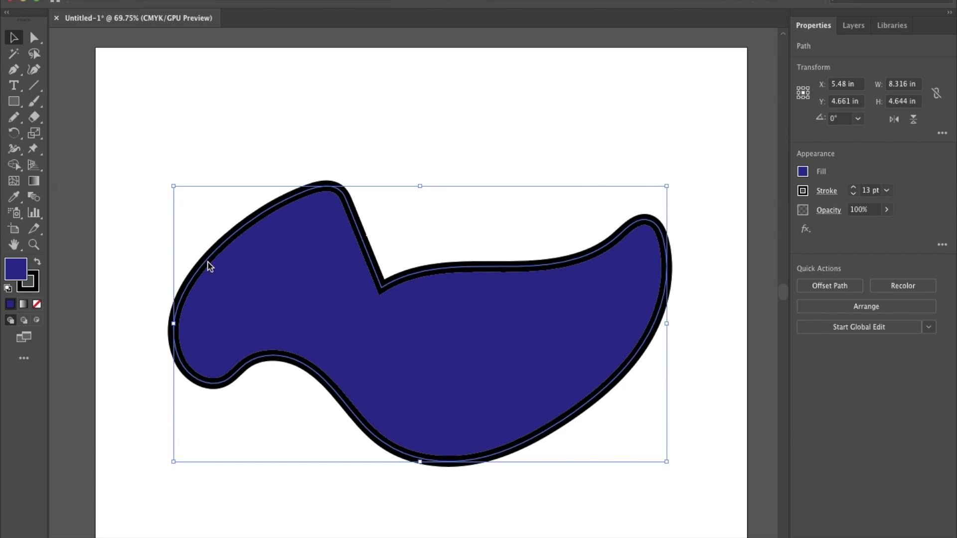
{"action": "key", "text": "Delete"}
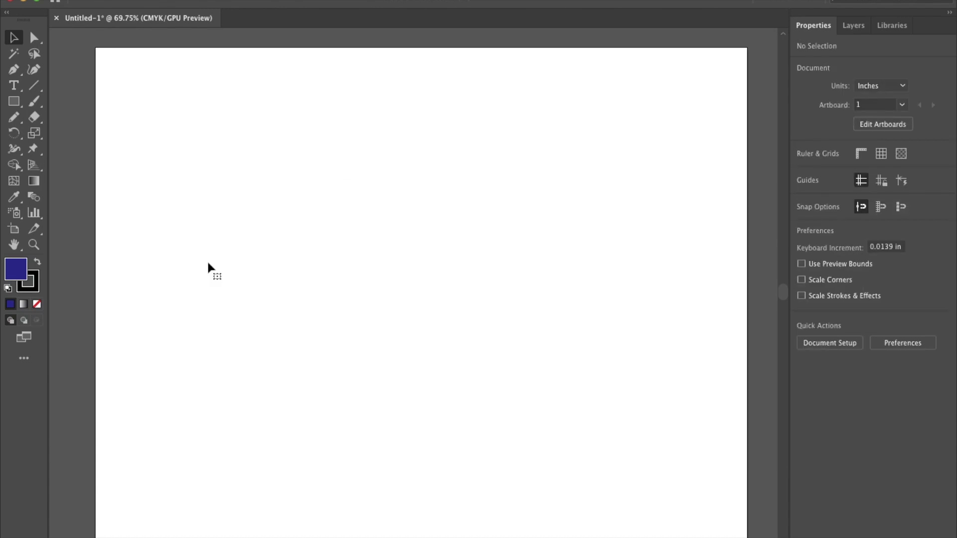
Step: With the Rectangle Tool, draw a 4.772 × 2.957 in rectangle in the artboard centre
{"action": "left_click", "coordinate": [15, 103]}
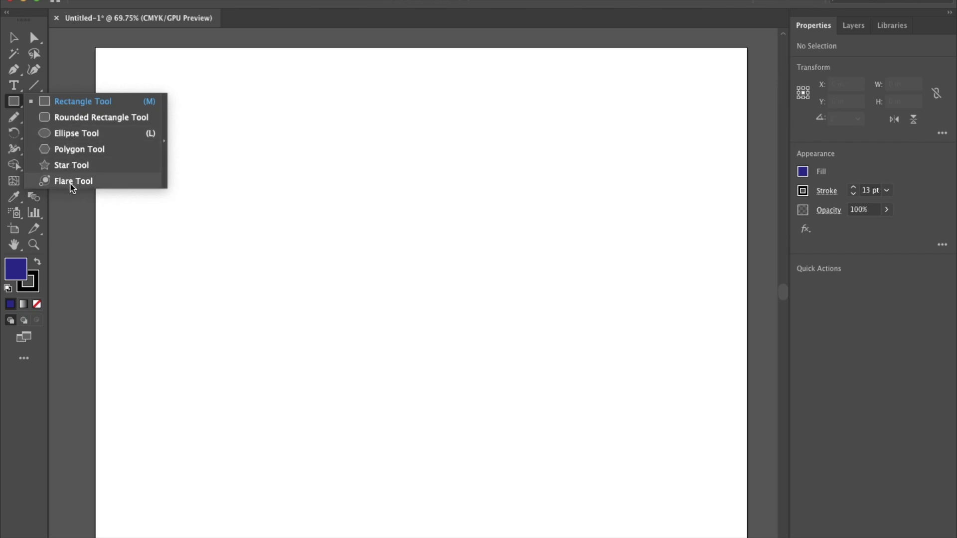
{"action": "left_click", "coordinate": [98, 104]}
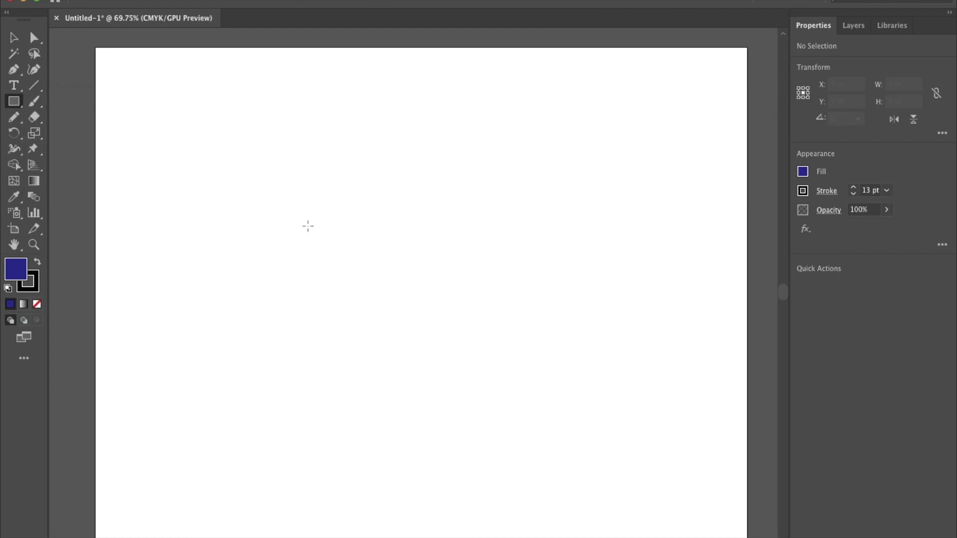
{"action": "mouse_move", "coordinate": [301, 216]}
{"action": "left_mouse_down"}
{"action": "mouse_move", "coordinate": [337, 301]}
{"action": "mouse_move", "coordinate": [463, 352]}
{"action": "mouse_move", "coordinate": [567, 348]}
{"action": "mouse_move", "coordinate": [583, 391]}
{"action": "left_mouse_up"}
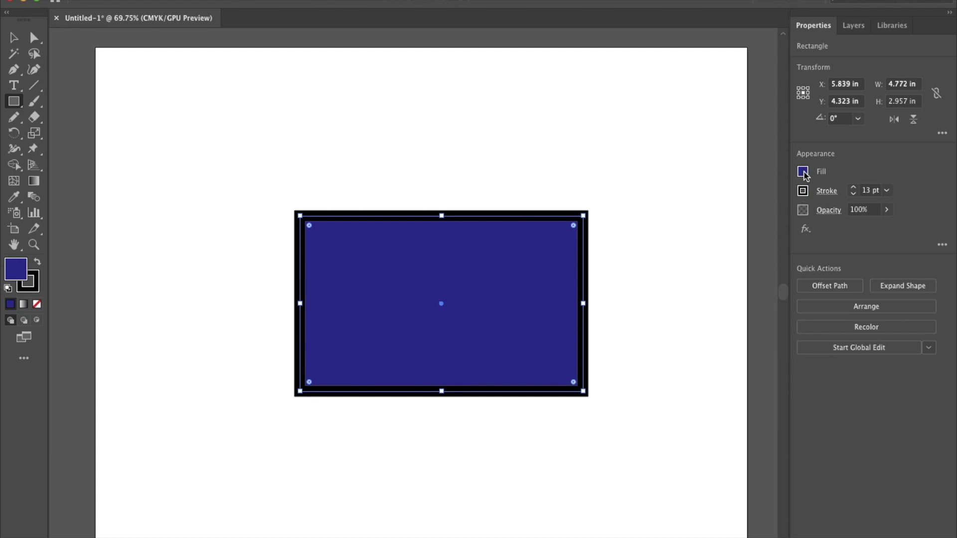
Step: After trying several swatch colours, set the rectangle's fill to White
{"action": "left_click", "coordinate": [803, 172]}
{"action": "left_click", "coordinate": [677, 220]}
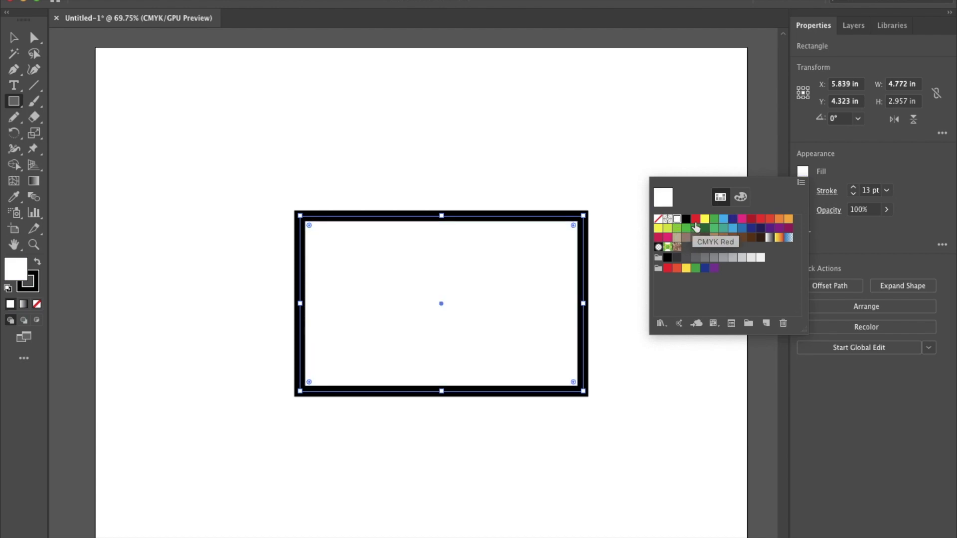
{"action": "left_click", "coordinate": [687, 219]}
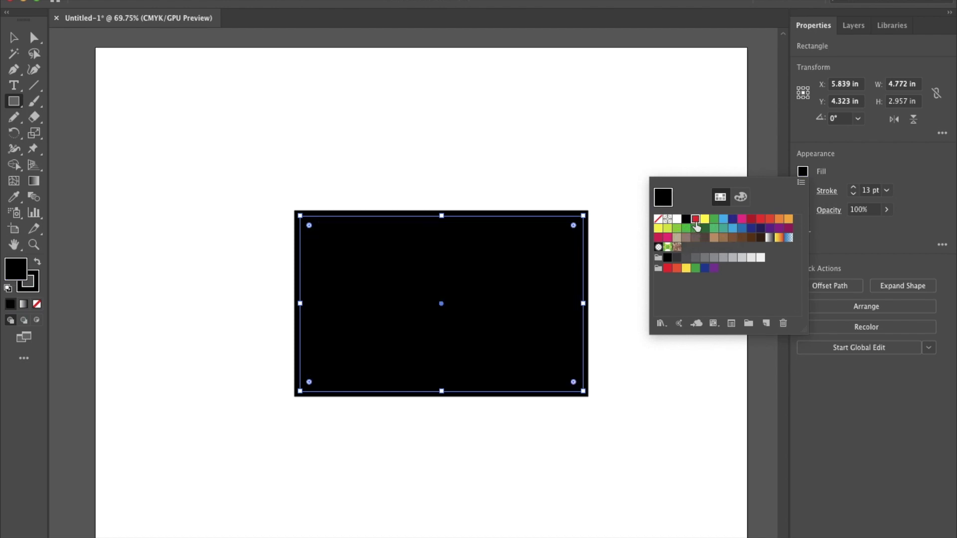
{"action": "left_click", "coordinate": [696, 219]}
{"action": "left_click", "coordinate": [704, 220]}
{"action": "left_click", "coordinate": [714, 220]}
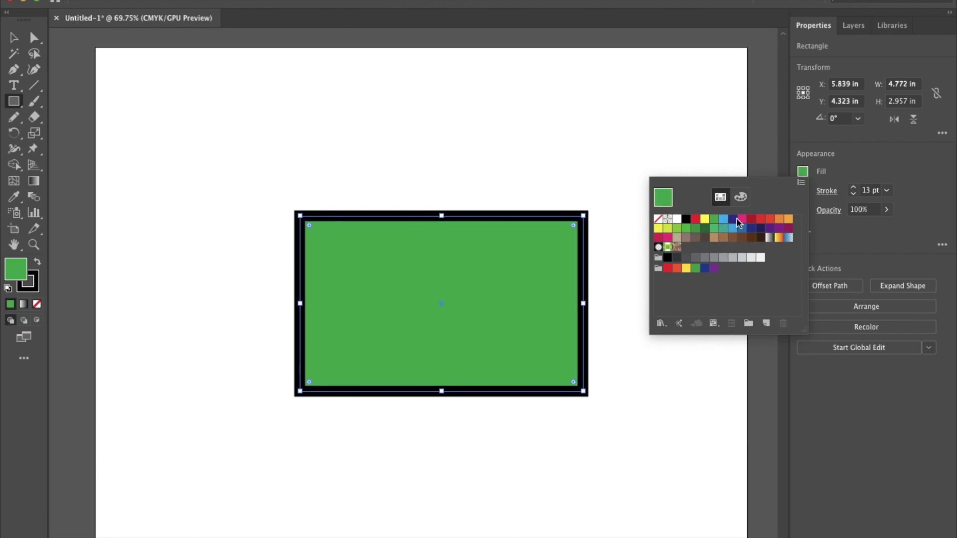
{"action": "left_click", "coordinate": [733, 219]}
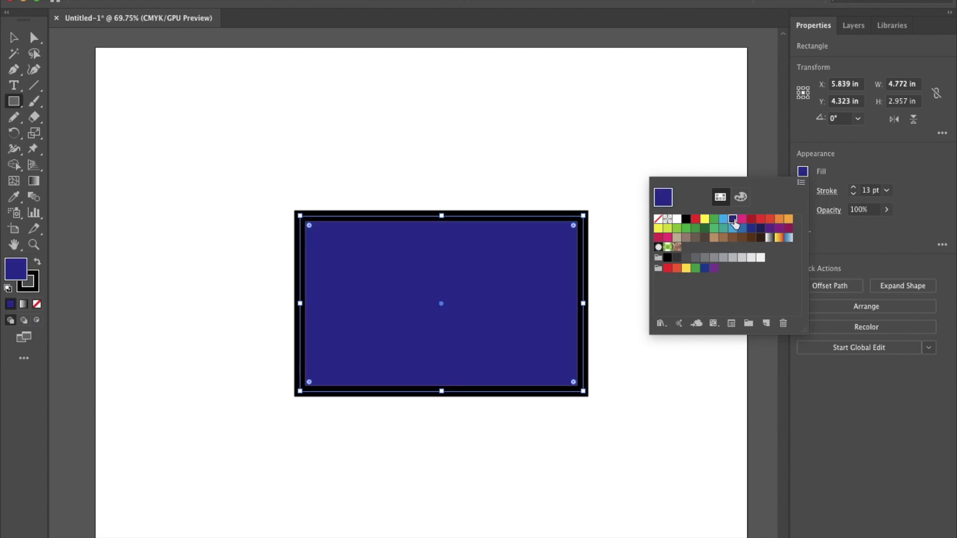
{"action": "left_click", "coordinate": [677, 220]}
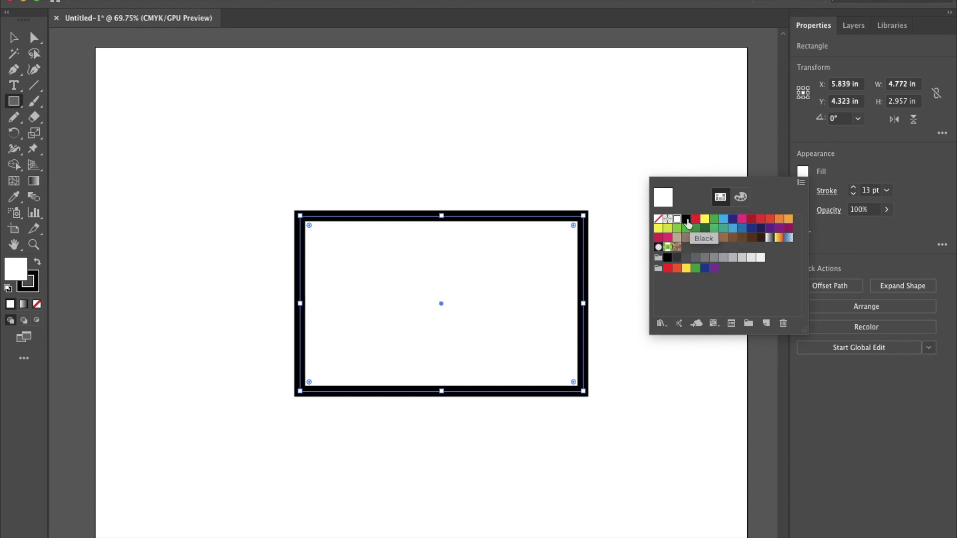
{"action": "left_click", "coordinate": [849, 175]}
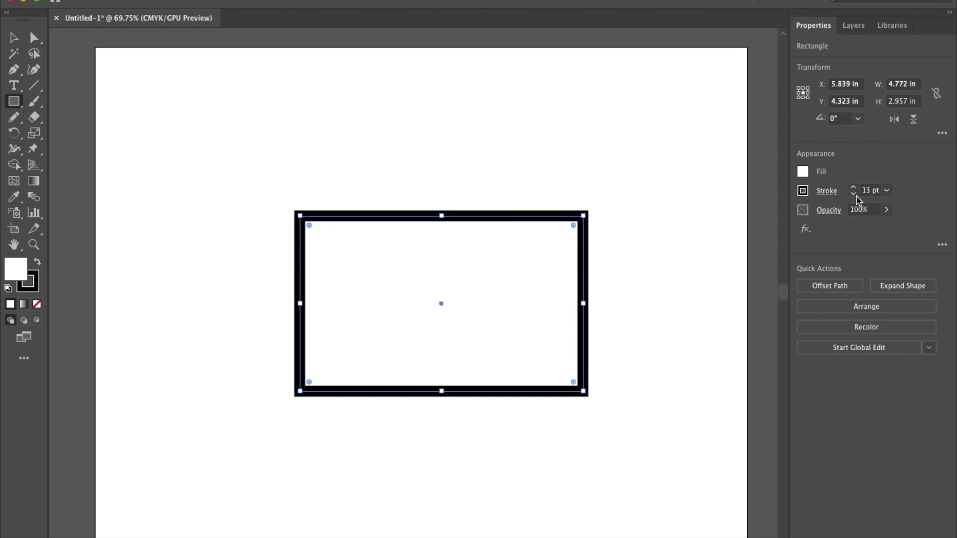
Step: Set the rectangle's stroke weight to 5 pt
{"action": "left_click", "coordinate": [867, 191]}
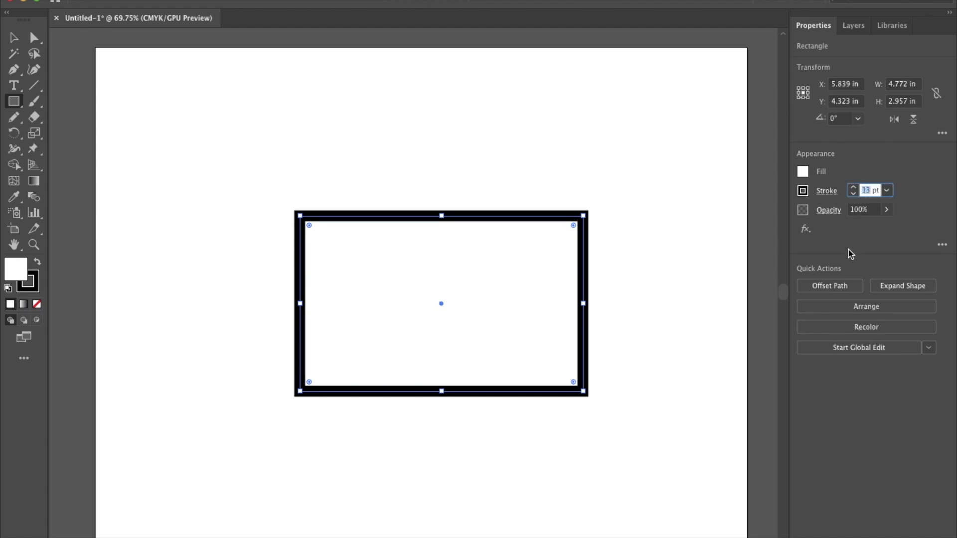
{"action": "type", "text": "5"}
{"action": "key", "text": "Return"}
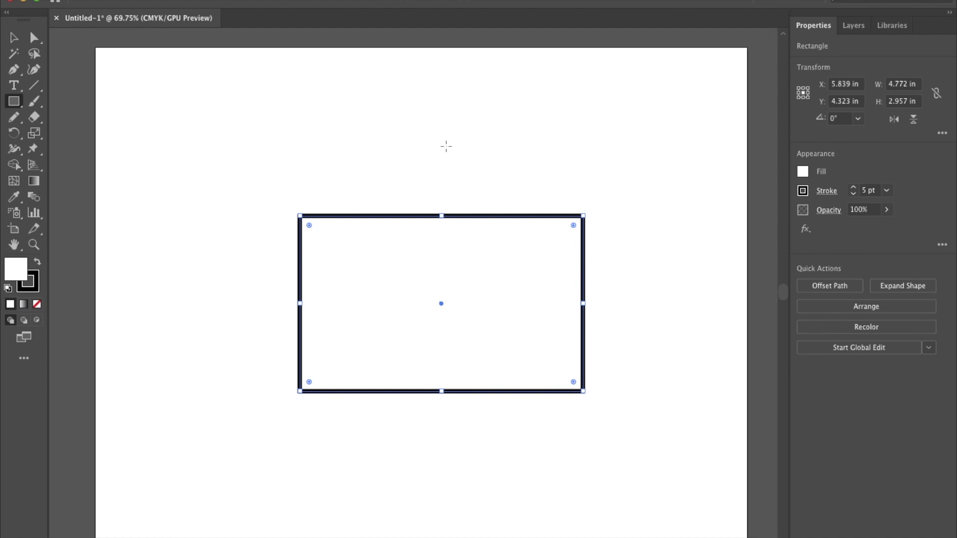
{"action": "left_click", "coordinate": [15, 44]}
{"action": "left_click_drag", "start_coordinate": [309, 225], "coordinate": [328, 244]}
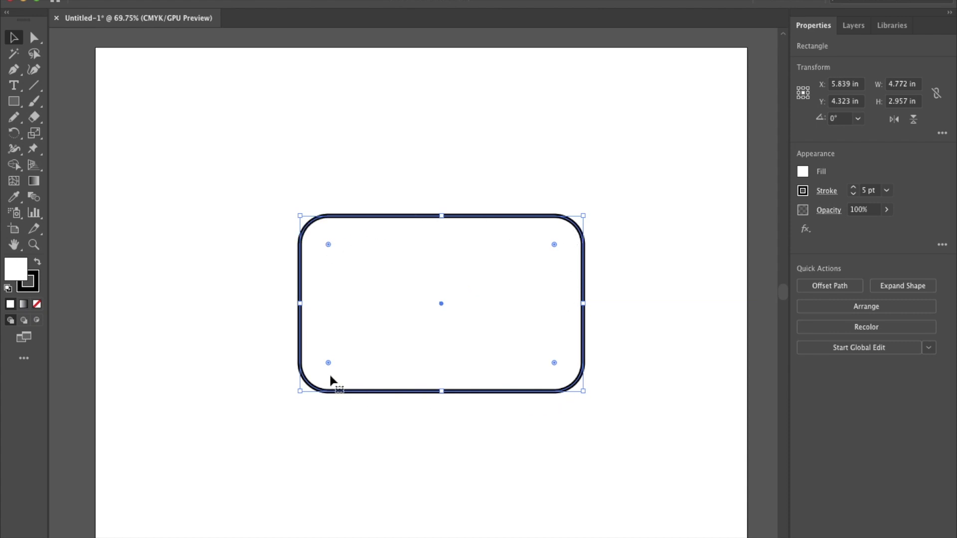
{"action": "key", "text": "super+z"}
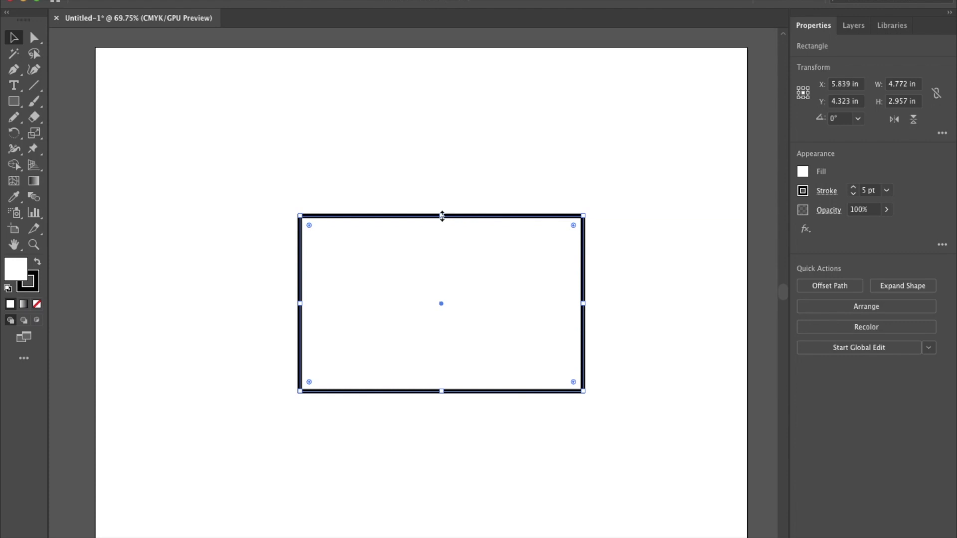
Step: Drag the top, right and top-right handles to resize the rectangle to 4.861 × 3.114 in
{"action": "mouse_move", "coordinate": [442, 216]}
{"action": "left_mouse_down"}
{"action": "mouse_move", "coordinate": [440, 254]}
{"action": "mouse_move", "coordinate": [442, 204]}
{"action": "left_mouse_up"}
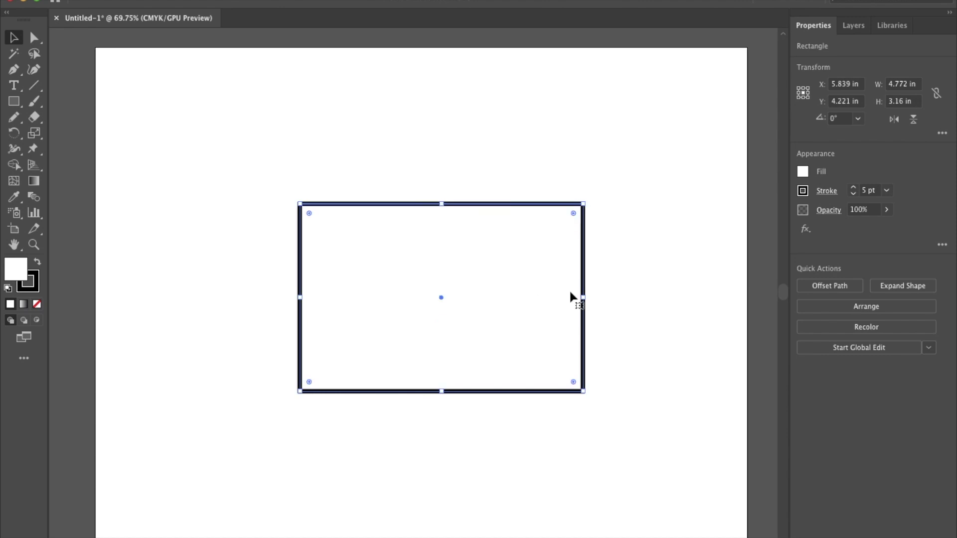
{"action": "mouse_move", "coordinate": [582, 298]}
{"action": "left_mouse_down"}
{"action": "mouse_move", "coordinate": [524, 298]}
{"action": "mouse_move", "coordinate": [592, 298]}
{"action": "left_mouse_up"}
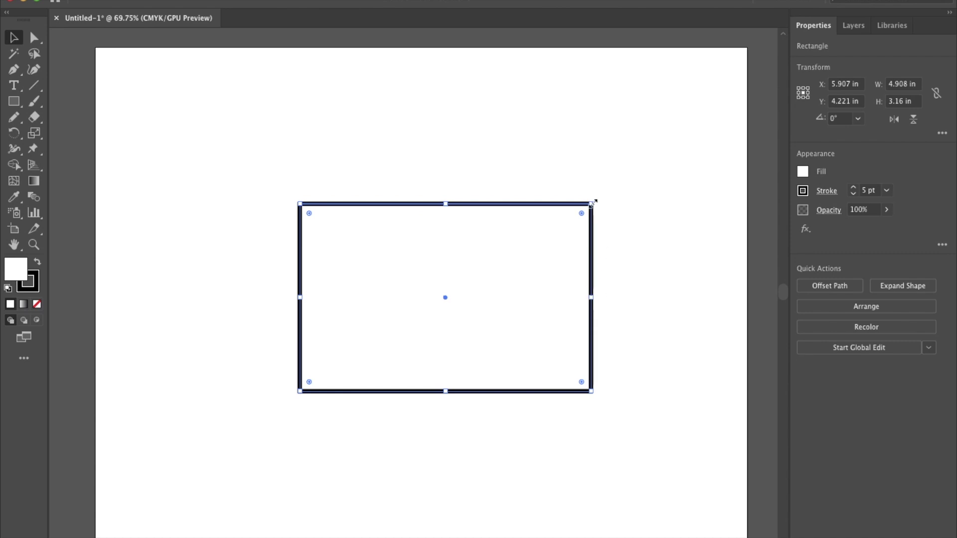
{"action": "mouse_move", "coordinate": [593, 202]}
{"action": "left_mouse_down"}
{"action": "mouse_move", "coordinate": [487, 286]}
{"action": "mouse_move", "coordinate": [592, 202]}
{"action": "left_mouse_up"}
{"action": "mouse_move", "coordinate": [592, 202]}
{"action": "left_mouse_down"}
{"action": "mouse_move", "coordinate": [466, 282]}
{"action": "mouse_move", "coordinate": [643, 165]}
{"action": "mouse_move", "coordinate": [548, 220]}
{"action": "mouse_move", "coordinate": [498, 272]}
{"action": "mouse_move", "coordinate": [590, 206]}
{"action": "mouse_move", "coordinate": [586, 246]}
{"action": "mouse_move", "coordinate": [538, 345]}
{"action": "mouse_move", "coordinate": [579, 260]}
{"action": "mouse_move", "coordinate": [534, 324]}
{"action": "mouse_move", "coordinate": [520, 224]}
{"action": "mouse_move", "coordinate": [419, 312]}
{"action": "mouse_move", "coordinate": [532, 314]}
{"action": "mouse_move", "coordinate": [591, 206]}
{"action": "left_mouse_up"}
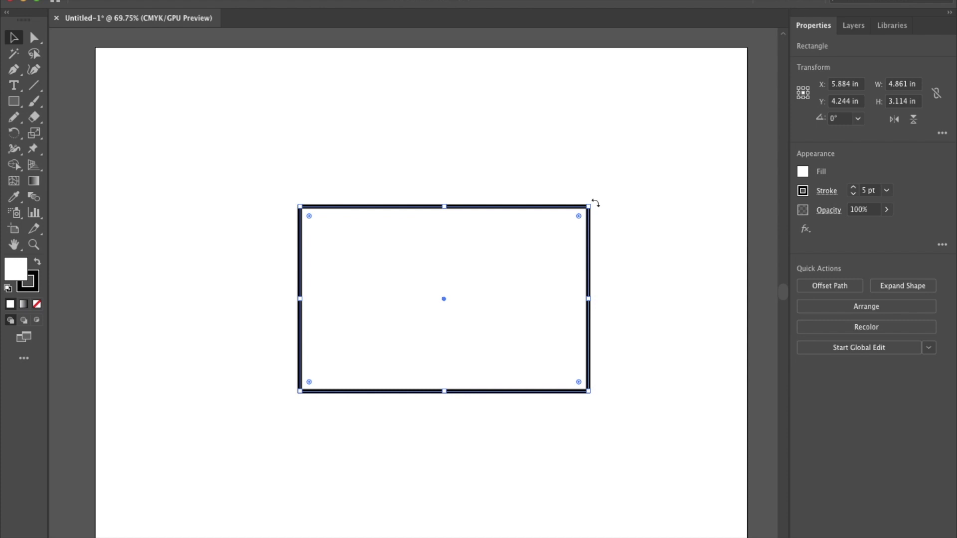
{"action": "left_click_drag", "start_coordinate": [596, 203], "coordinate": [434, 405]}
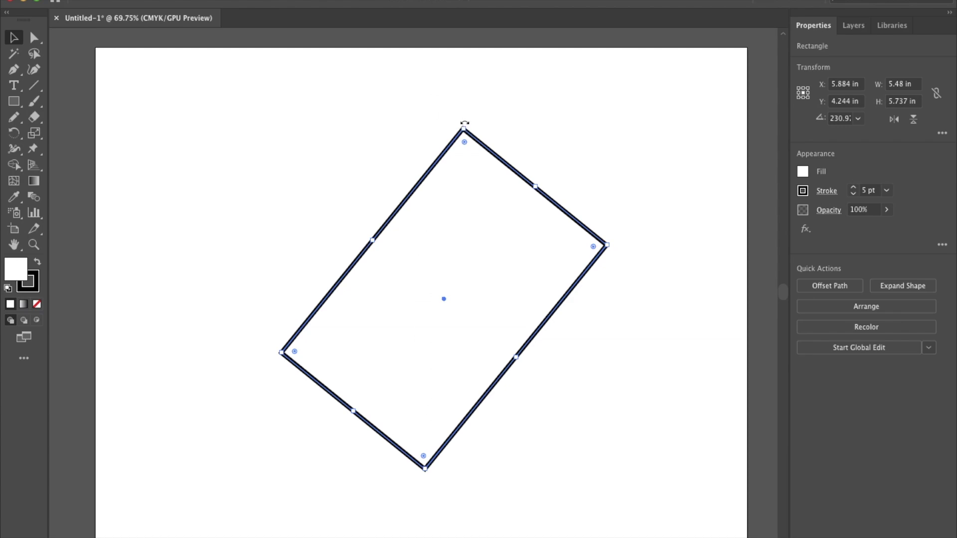
{"action": "left_click_drag", "start_coordinate": [465, 122], "coordinate": [542, 241]}
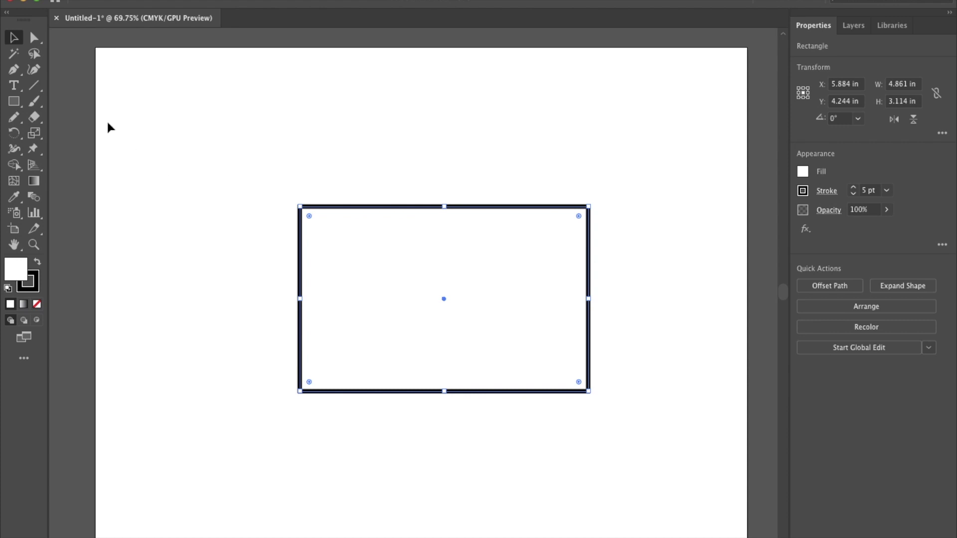
Step: Choose the Polygon Tool and start dragging a hexagon left of the rectangle
{"action": "left_click", "coordinate": [17, 105]}
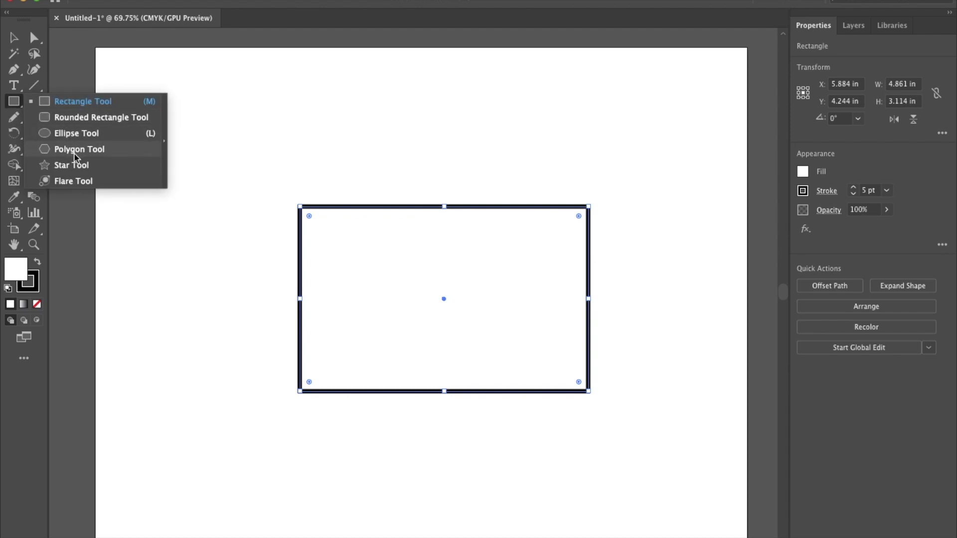
{"action": "left_click", "coordinate": [73, 152]}
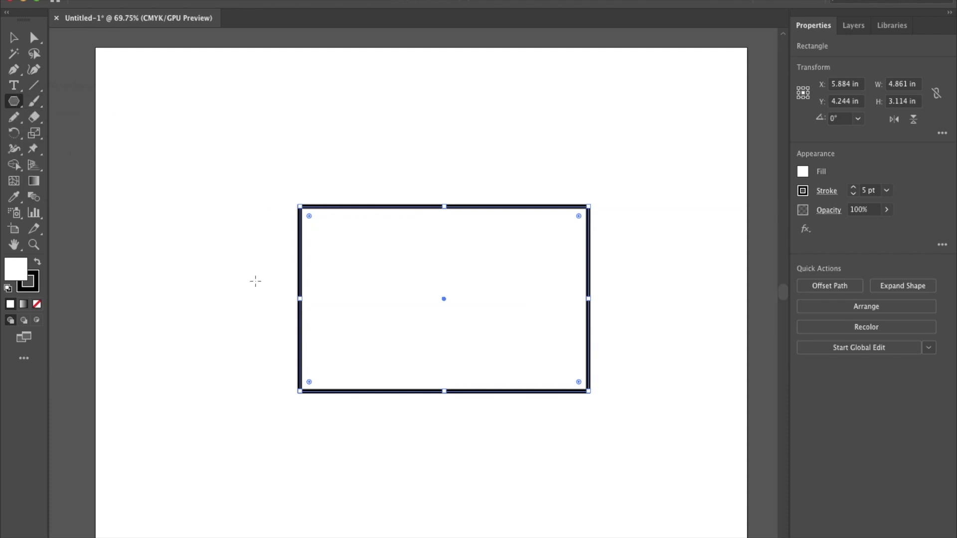
{"action": "left_click", "coordinate": [13, 101]}
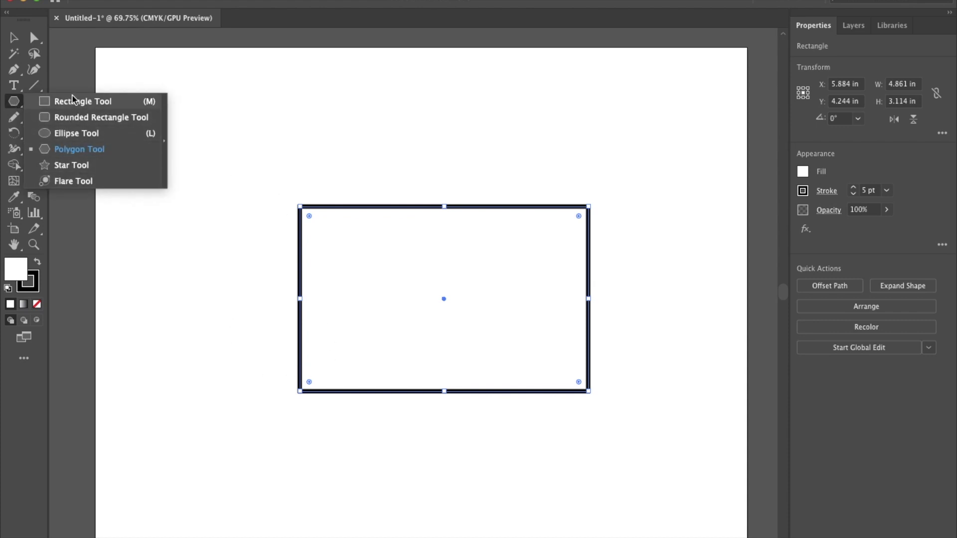
{"action": "left_click", "coordinate": [72, 154]}
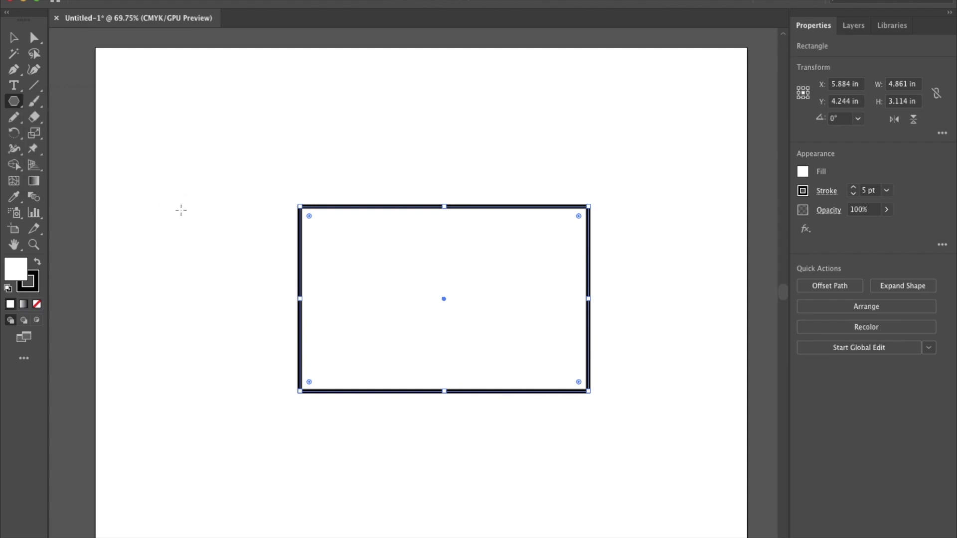
{"action": "left_click_drag", "start_coordinate": [181, 210], "coordinate": [223, 283]}
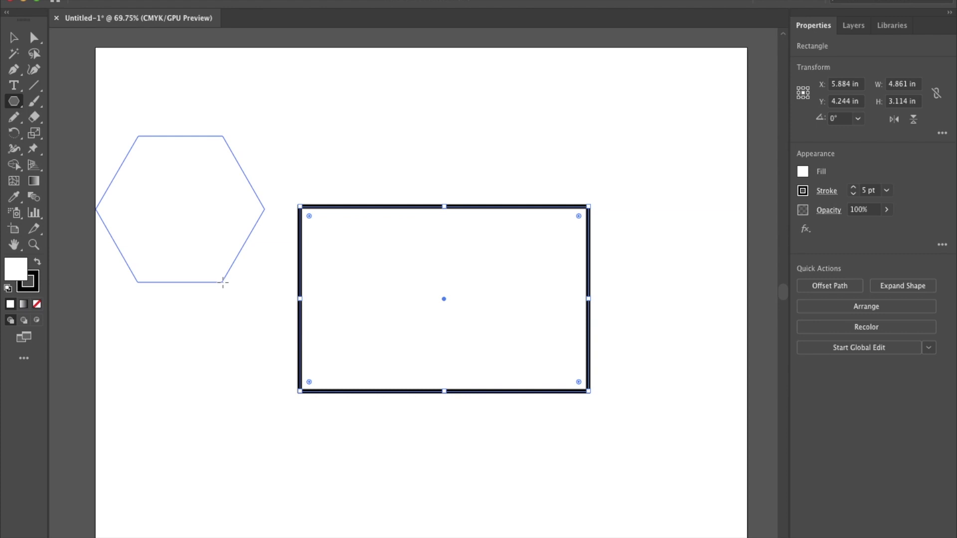
Step: Reduce the polygon to three sides while dragging, making a 2.58 × 2.972 in triangle
{"action": "mouse_move", "coordinate": [223, 282]}
{"action": "left_mouse_down"}
{"action": "mouse_move", "coordinate": [246, 305]}
{"action": "mouse_move", "coordinate": [209, 230]}
{"action": "mouse_move", "coordinate": [264, 319]}
{"action": "mouse_move", "coordinate": [231, 261]}
{"action": "mouse_move", "coordinate": [250, 310]}
{"action": "mouse_move", "coordinate": [228, 287]}
{"action": "mouse_move", "coordinate": [272, 314]}
{"action": "mouse_move", "coordinate": [241, 279]}
{"action": "mouse_move", "coordinate": [220, 276]}
{"action": "left_mouse_up"}
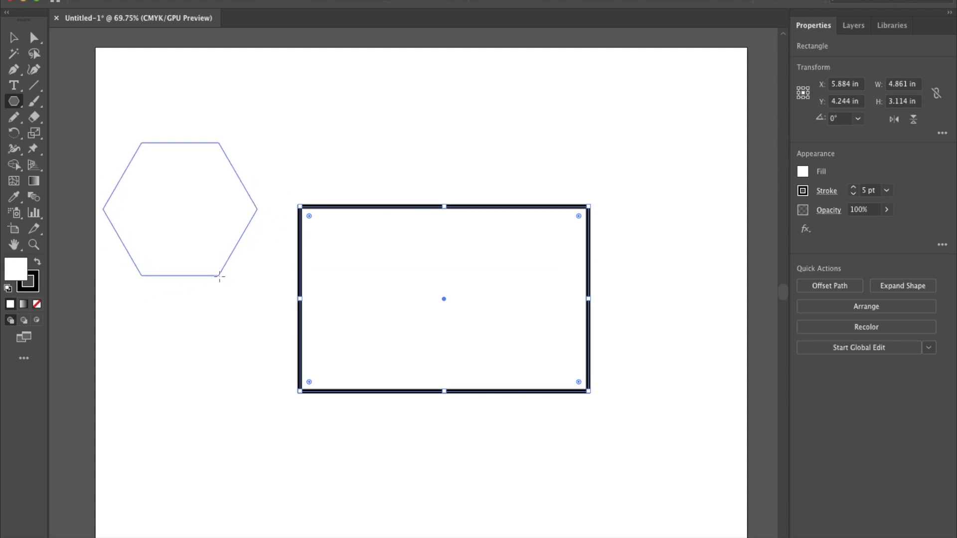
{"action": "key", "text": "Up"}
{"action": "key", "text": "Up"}
{"action": "key", "text": "Up"}
{"action": "key", "text": "Up"}
{"action": "key", "text": "Up"}
{"action": "key", "text": "Up"}
{"action": "key", "text": "Up"}
{"action": "key", "text": "Up"}
{"action": "left_click_drag", "start_coordinate": [220, 276], "coordinate": [219, 277]}
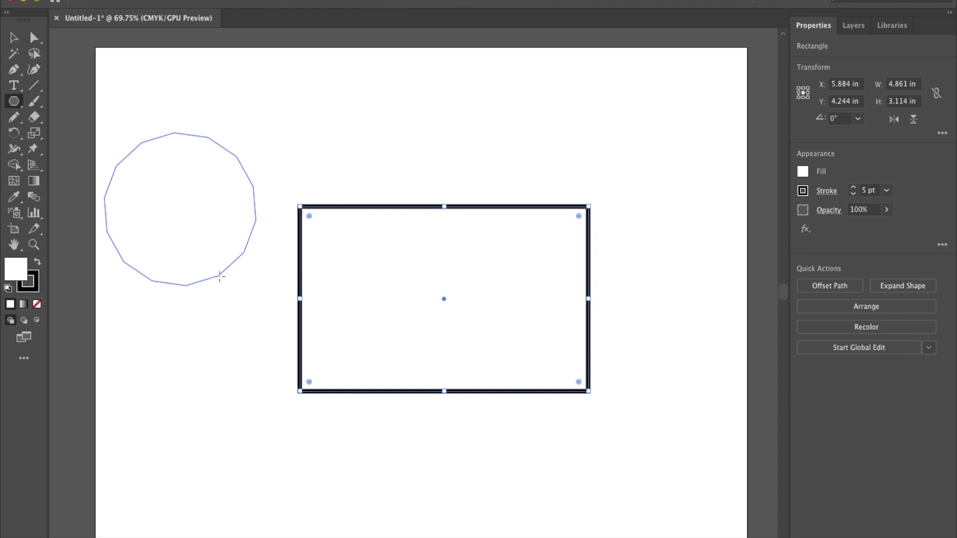
{"action": "key", "text": "Down"}
{"action": "key", "text": "Down"}
{"action": "key", "text": "Down"}
{"action": "key", "text": "Down"}
{"action": "key", "text": "Down"}
{"action": "key", "text": "Down"}
{"action": "key", "text": "Down"}
{"action": "key", "text": "Down"}
{"action": "left_click_drag", "start_coordinate": [220, 276], "coordinate": [231, 299]}
{"action": "key", "text": "Down"}
{"action": "key", "text": "Down"}
{"action": "key", "text": "Down"}
Step: Move the triangle so its flat side sits flush against the rectangle's left edge
{"action": "left_click", "coordinate": [14, 38]}
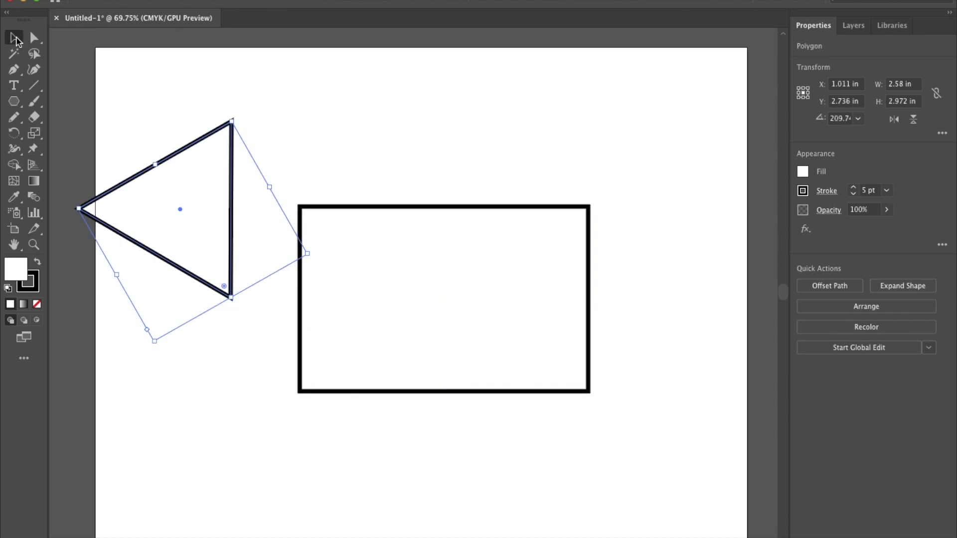
{"action": "left_click_drag", "start_coordinate": [230, 220], "coordinate": [303, 309]}
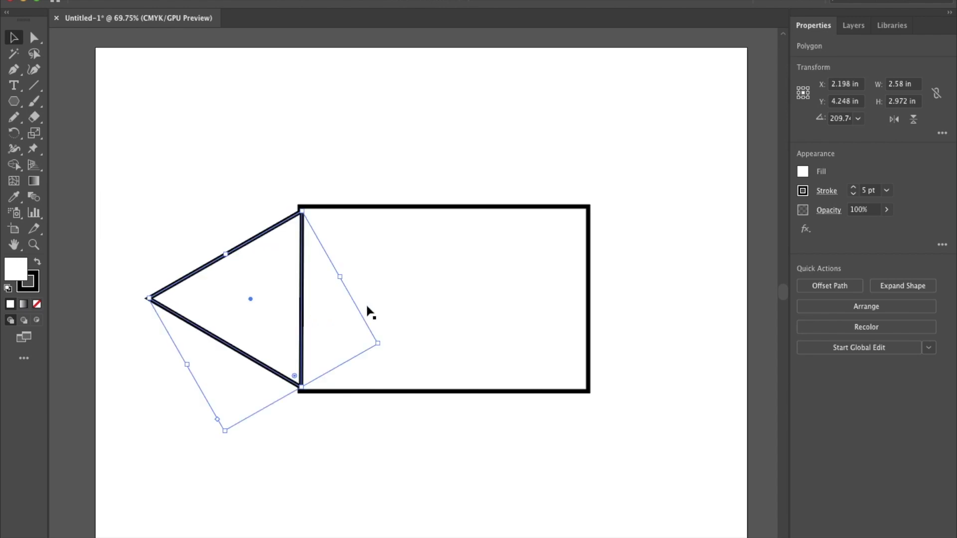
{"action": "left_click_drag", "start_coordinate": [384, 345], "coordinate": [383, 343]}
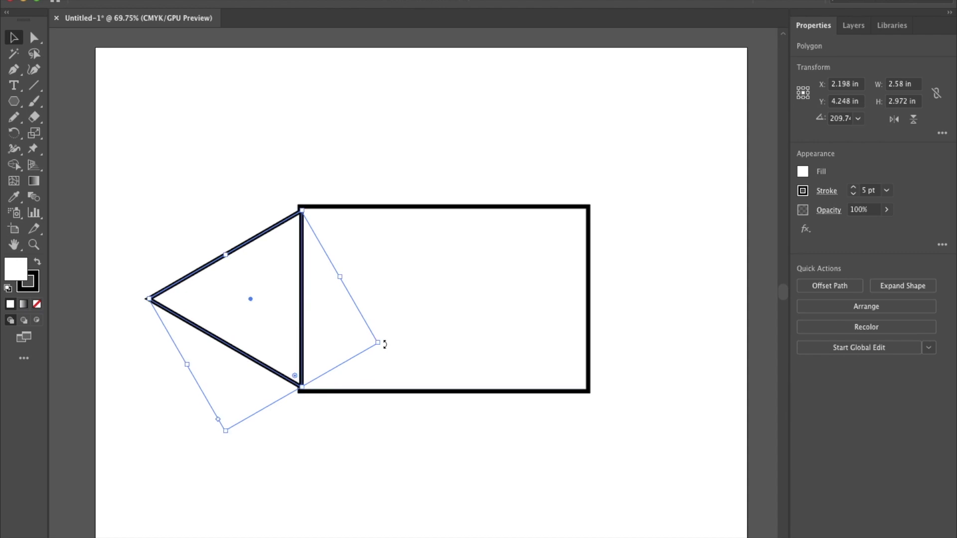
{"action": "key", "text": "super+shift+a"}
{"action": "left_click", "coordinate": [295, 310]}
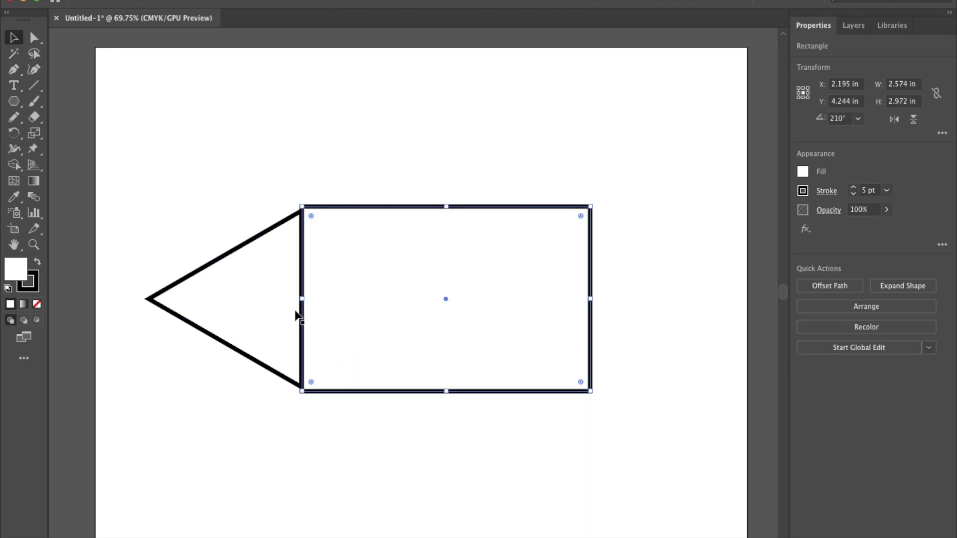
{"action": "left_click", "coordinate": [278, 306]}
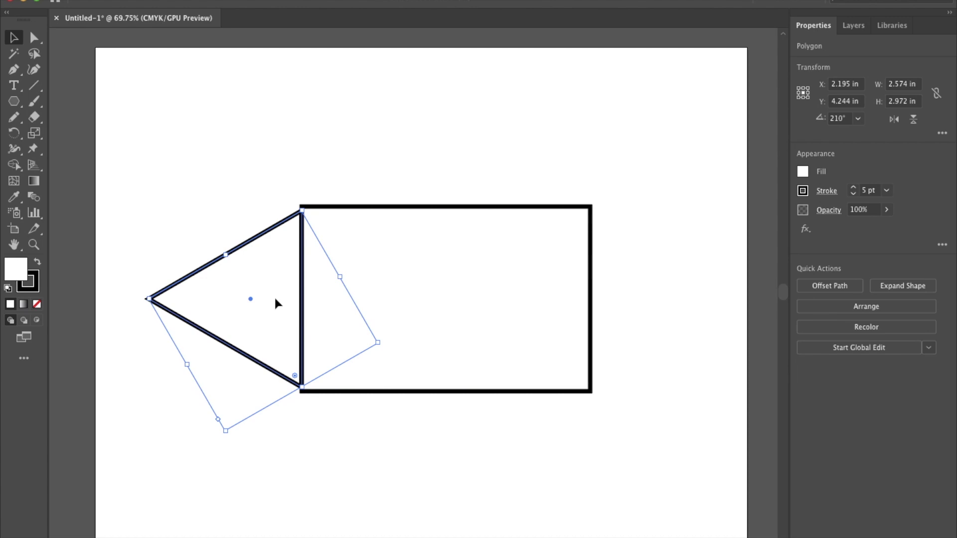
{"action": "key", "text": "super+shift+a"}
{"action": "left_click_drag", "start_coordinate": [272, 300], "coordinate": [278, 304]}
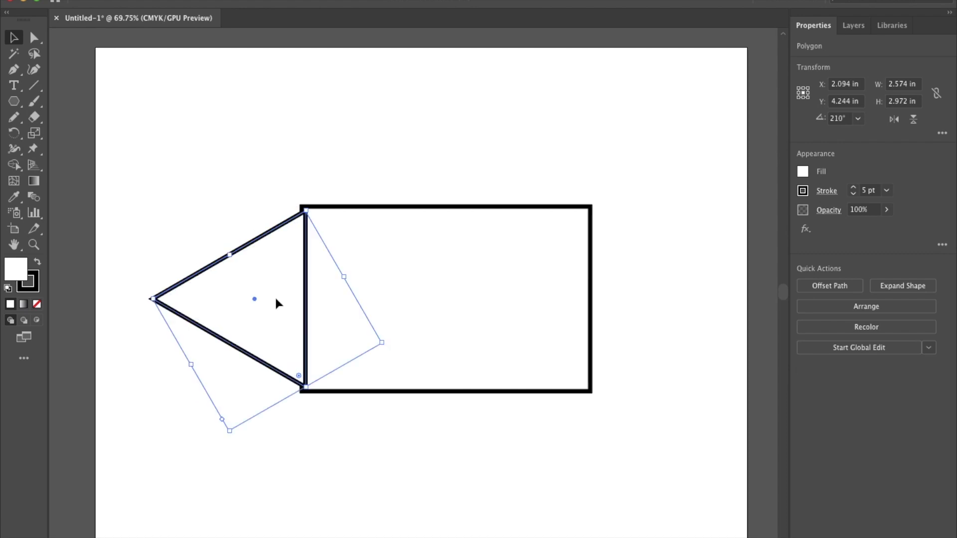
{"action": "left_click", "coordinate": [223, 224]}
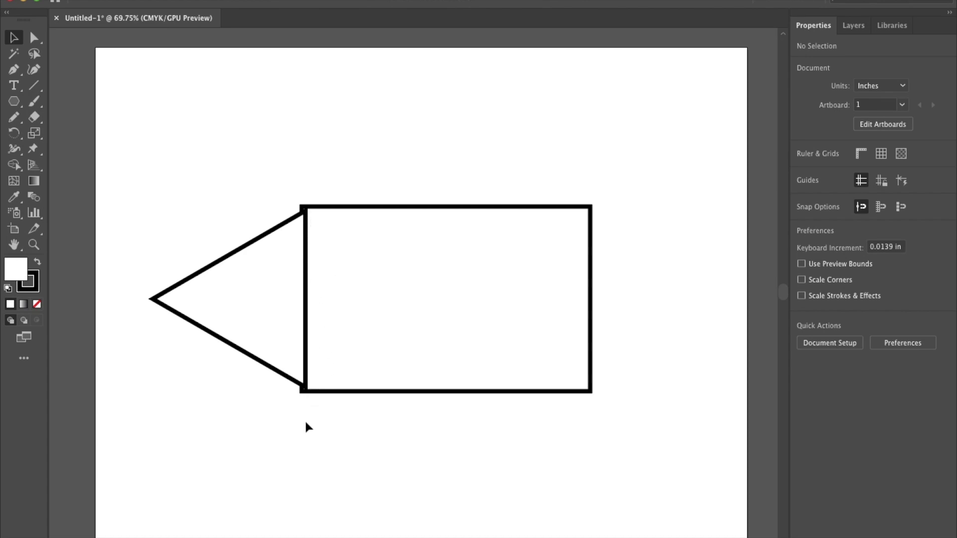
{"action": "left_click", "coordinate": [252, 317]}
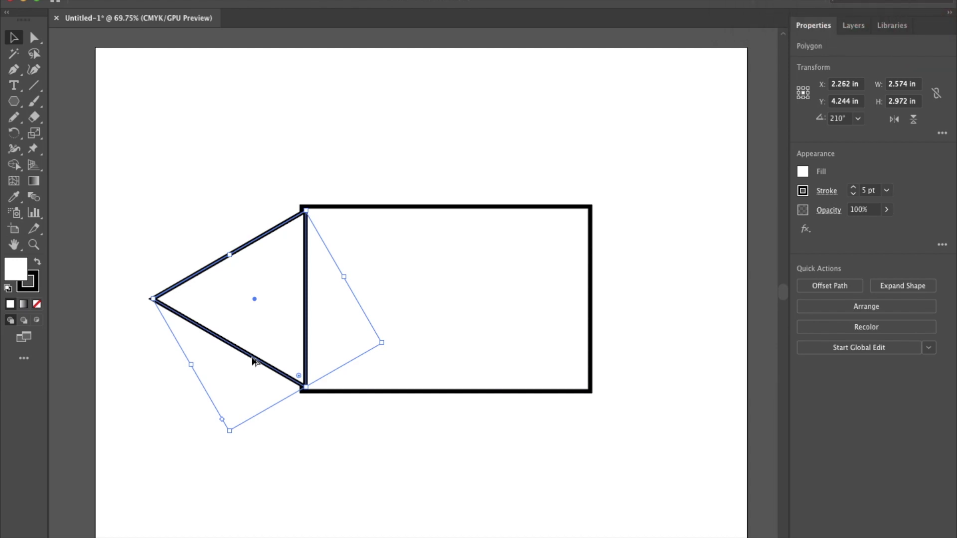
Step: Option-drag a copy of the triangle into the rectangle's right end, undoing a trial rotation
{"action": "left_click_drag", "start_coordinate": [254, 361], "coordinate": [527, 359]}
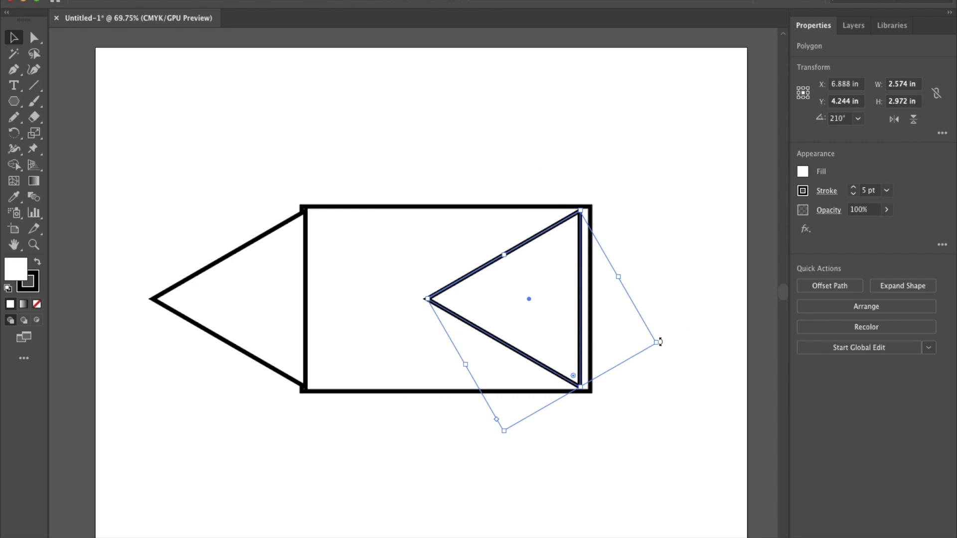
{"action": "left_click_drag", "start_coordinate": [660, 342], "coordinate": [618, 225]}
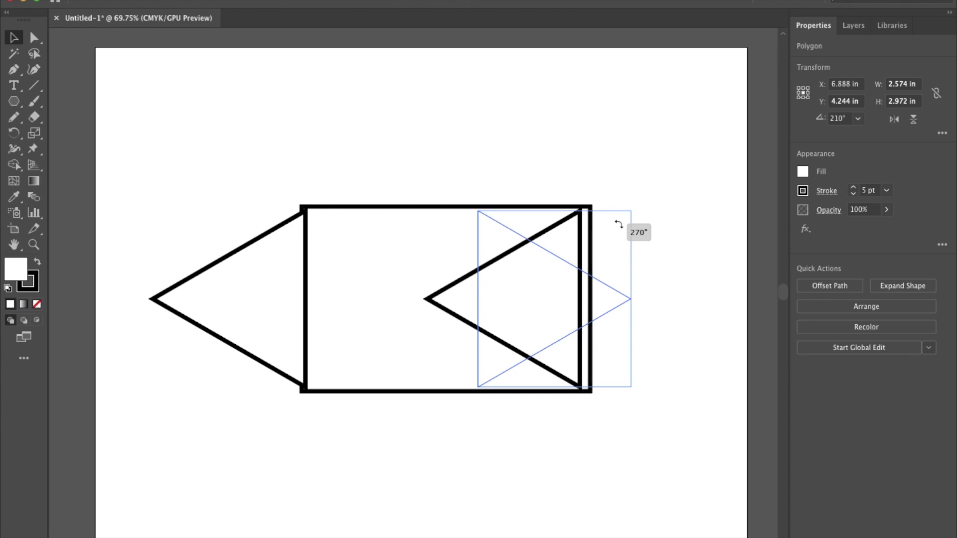
{"action": "left_click_drag", "start_coordinate": [618, 224], "coordinate": [618, 224]}
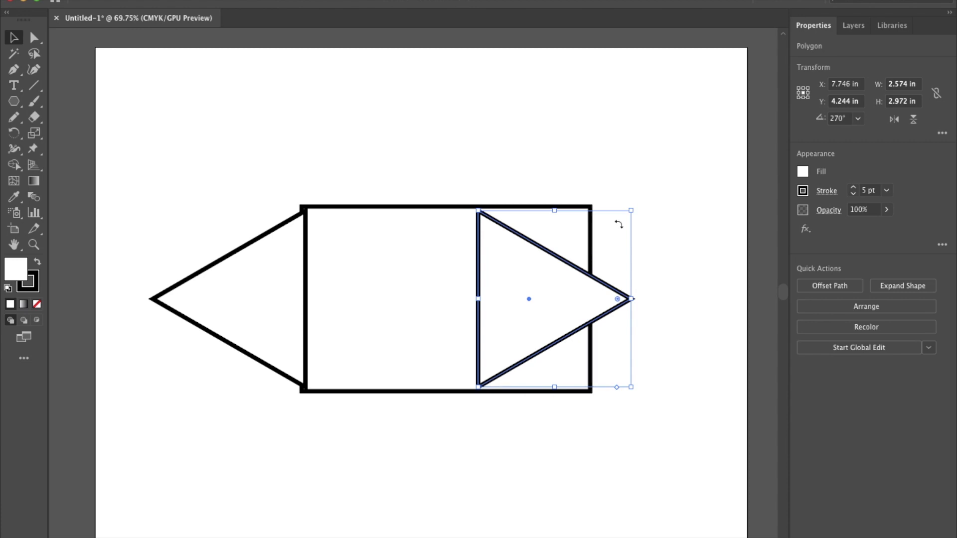
{"action": "key", "text": "super+z"}
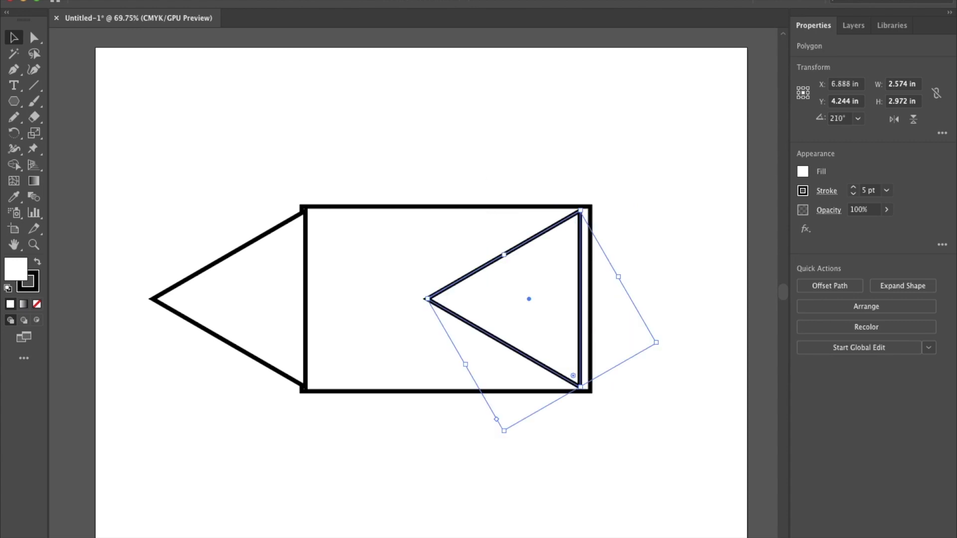
Step: Rotate the copied triangle 270° with Object > Transform > Rotate, then undo it
{"action": "left_click", "coordinate": [159, 0]}
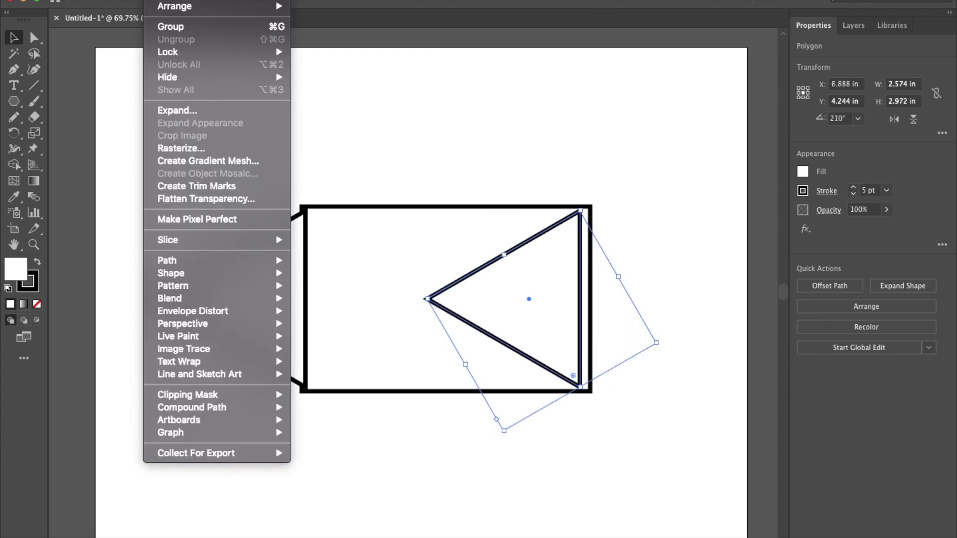
{"action": "mouse_move", "coordinate": [164, 1]}
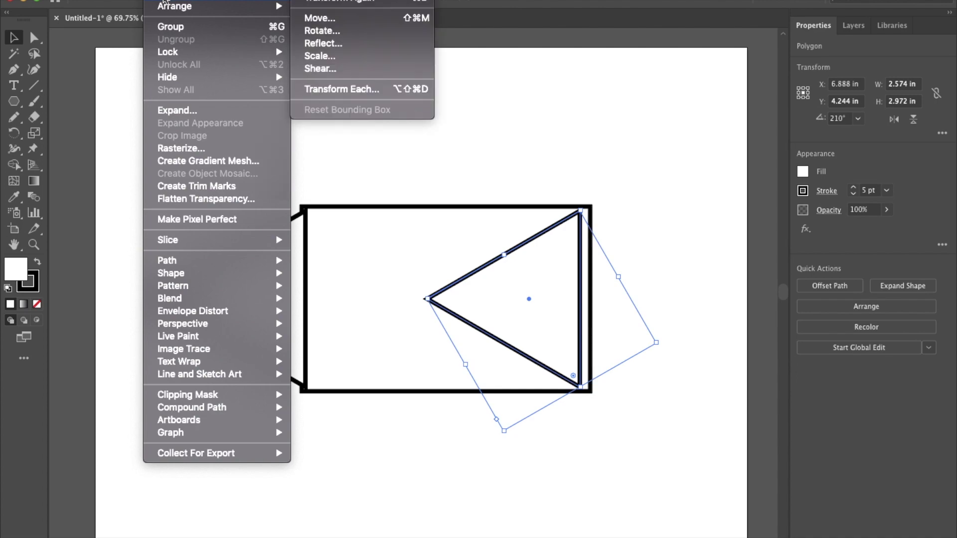
{"action": "left_click", "coordinate": [319, 30]}
{"action": "type", "text": "2"}
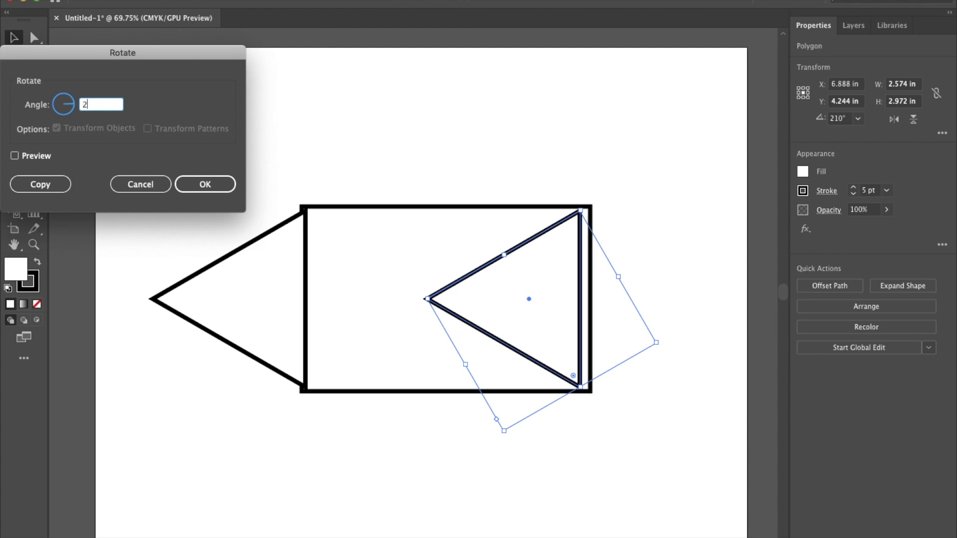
{"action": "type", "text": "70"}
{"action": "key", "text": "Return"}
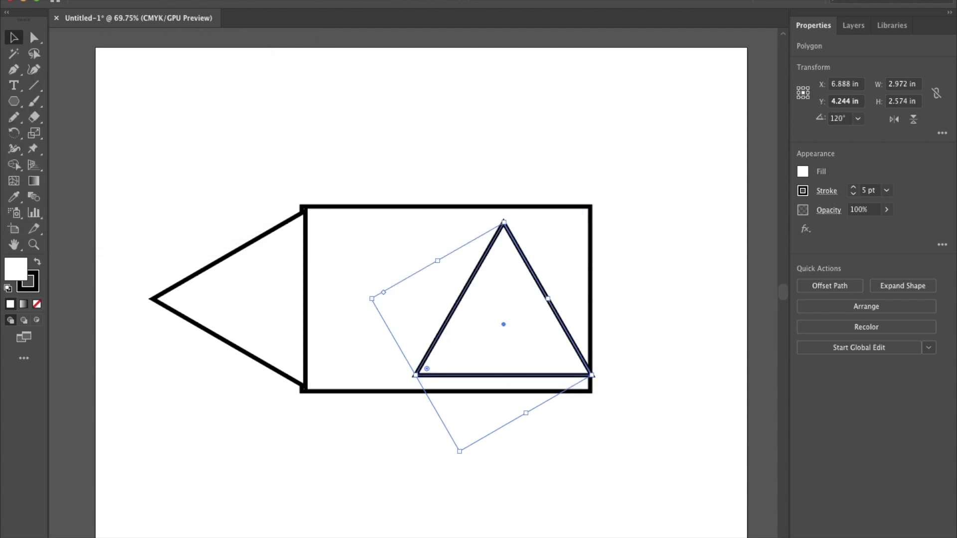
{"action": "key", "text": "ctrl+z"}
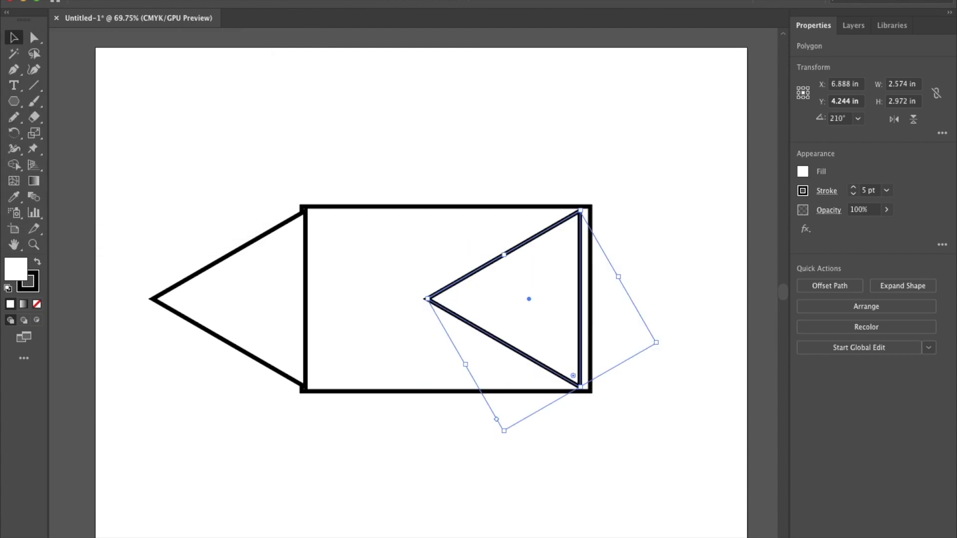
Step: Rotate the copied triangle 180° so it points right
{"action": "left_click", "coordinate": [156, 0]}
{"action": "mouse_move", "coordinate": [169, 0]}
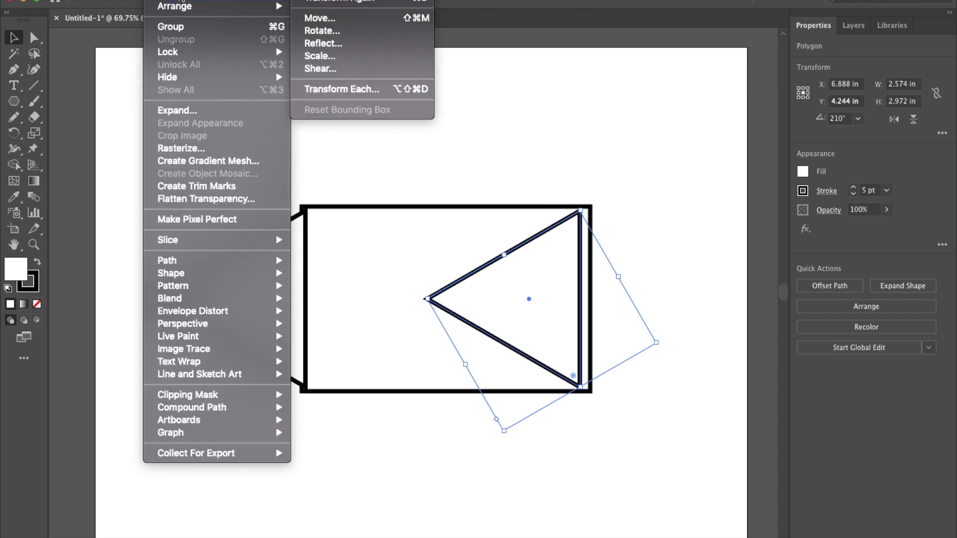
{"action": "left_click", "coordinate": [321, 30]}
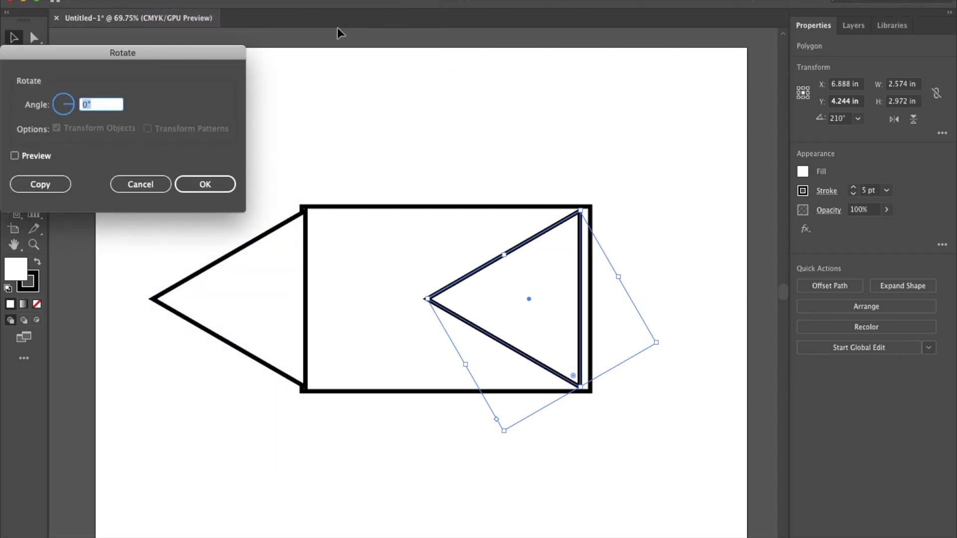
{"action": "type", "text": "180"}
{"action": "key", "text": "Return"}
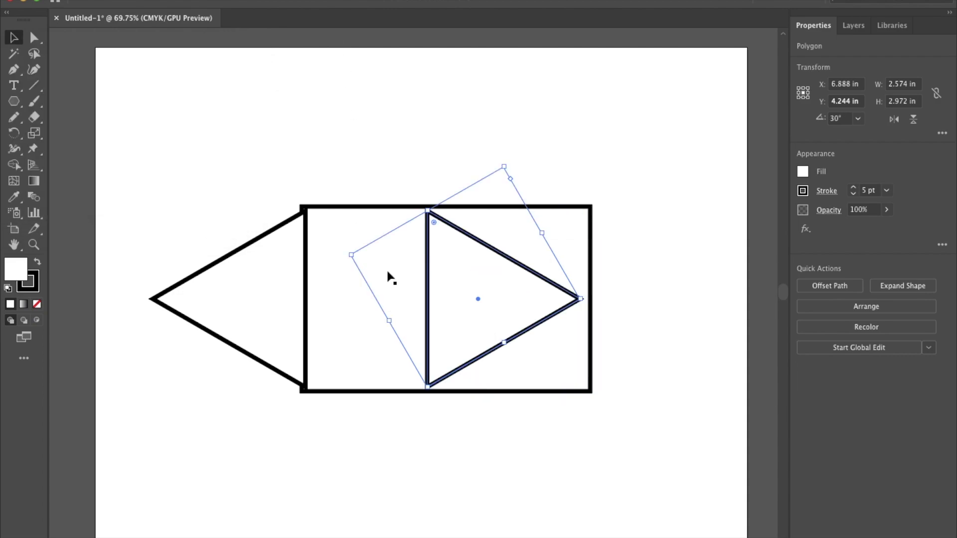
Step: Nudge the right-pointing triangle flush against the rectangle's right edge, near X 9.509 in
{"action": "left_click_drag", "start_coordinate": [432, 294], "coordinate": [581, 299]}
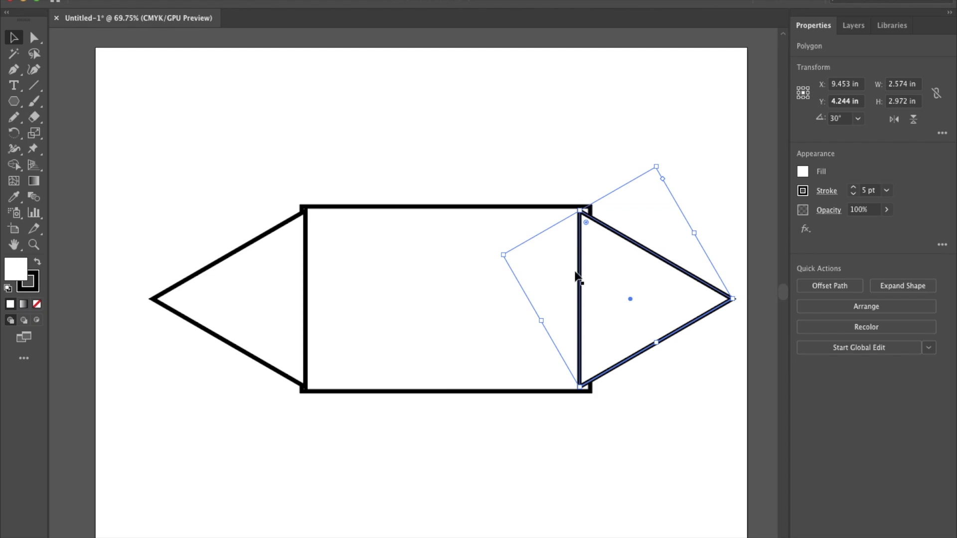
{"action": "key", "text": "super+h"}
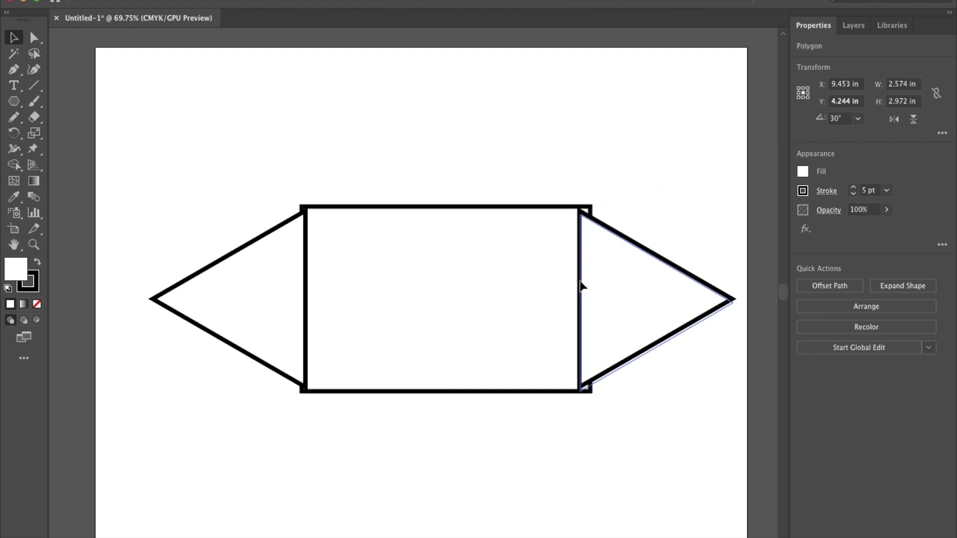
{"action": "left_click_drag", "start_coordinate": [607, 280], "coordinate": [609, 282]}
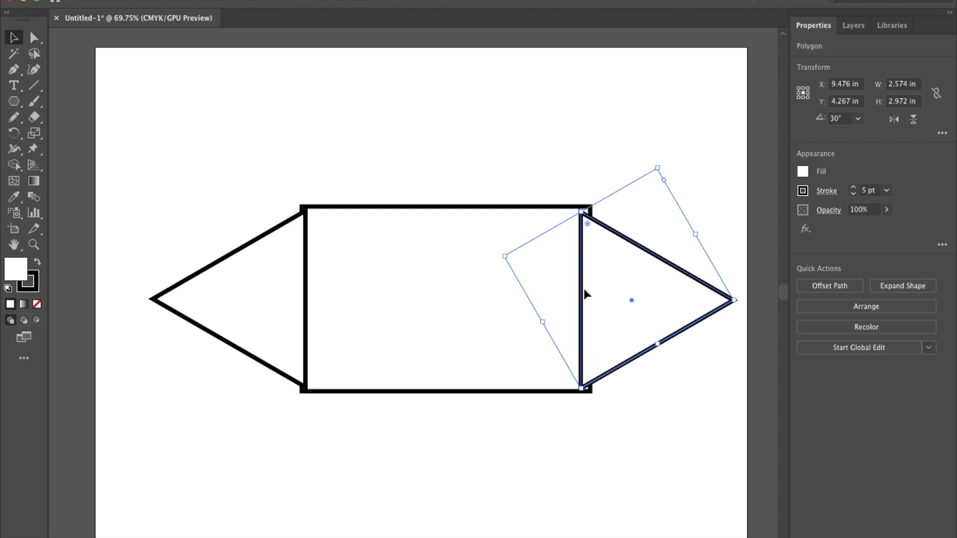
{"action": "key", "text": "super+h"}
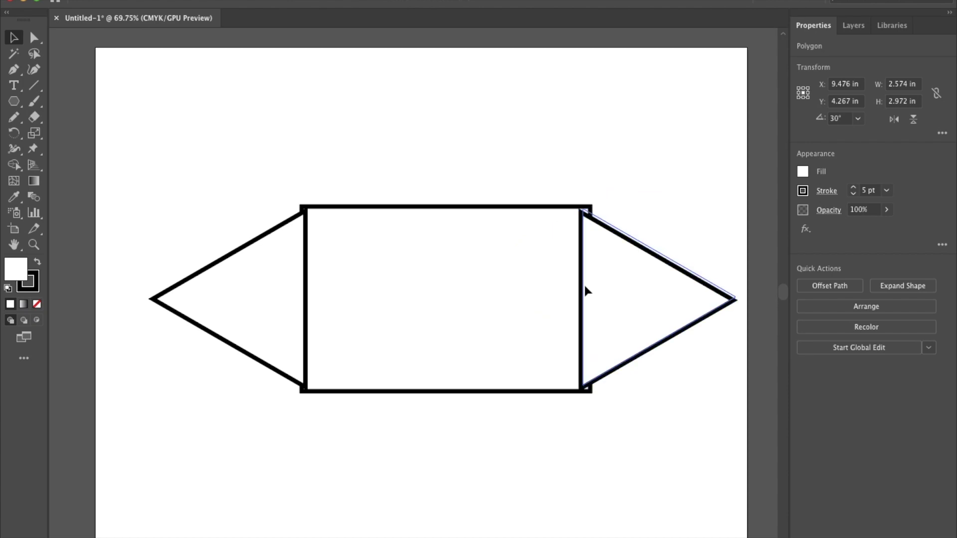
{"action": "left_click_drag", "start_coordinate": [584, 288], "coordinate": [586, 287]}
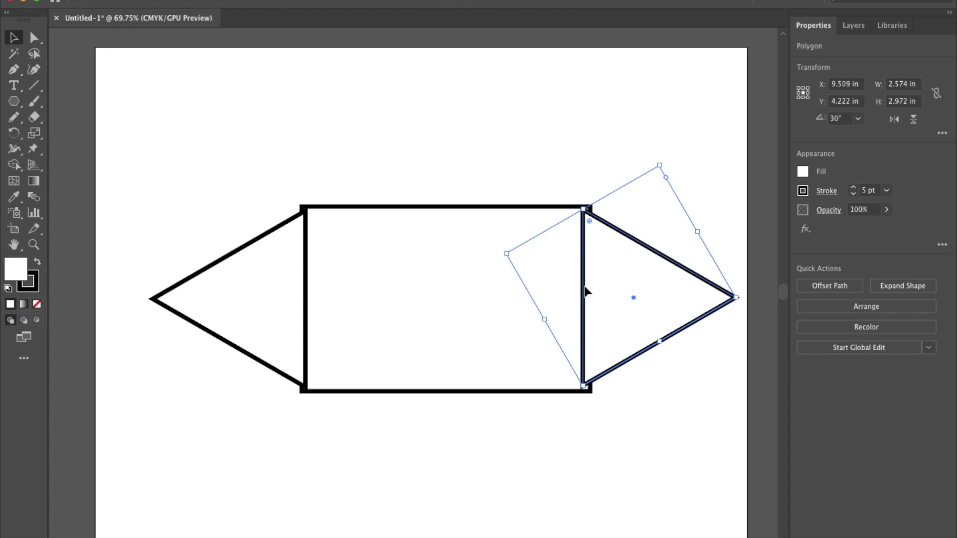
{"action": "left_click", "coordinate": [575, 162]}
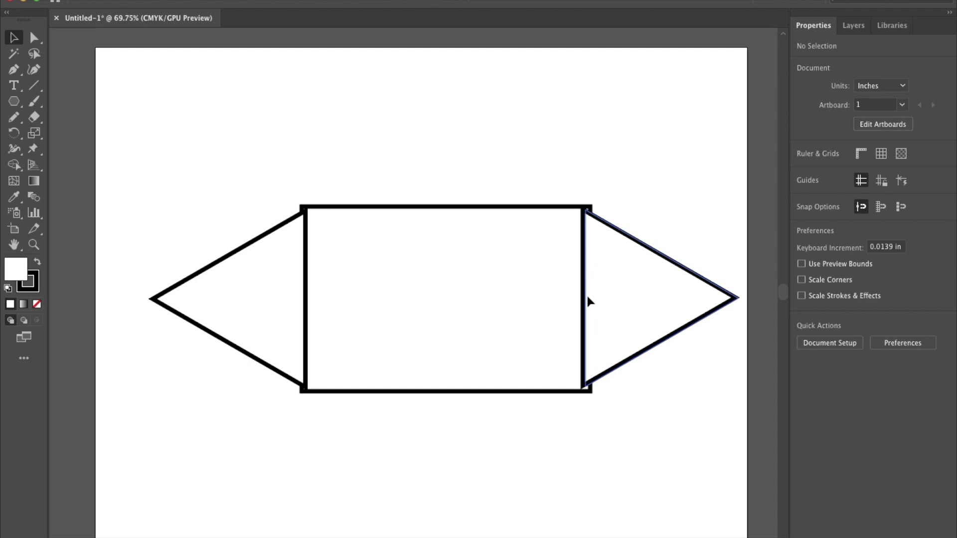
Step: Nudge the right triangle slightly right, then marquee-select the rectangle and both triangles
{"action": "left_click_drag", "start_coordinate": [588, 297], "coordinate": [591, 298]}
{"action": "left_click", "coordinate": [547, 143]}
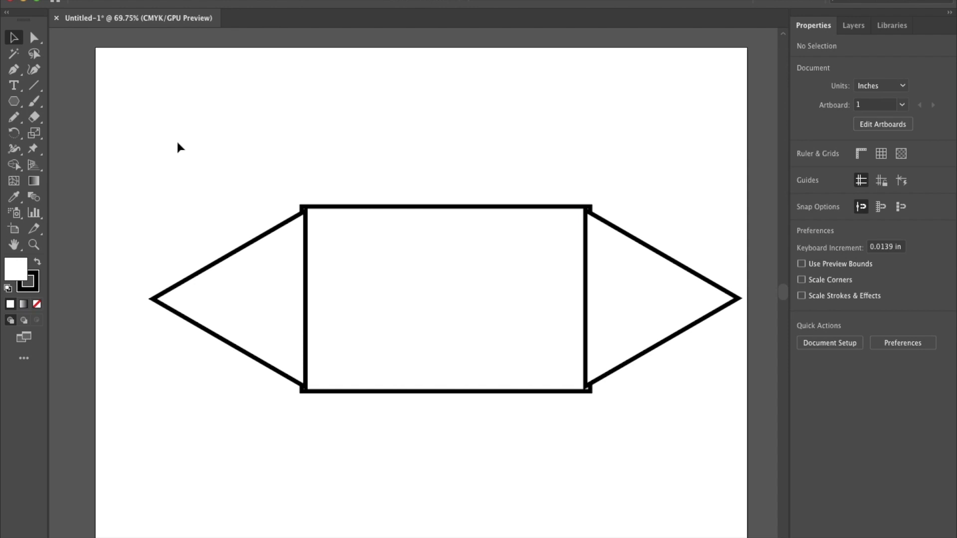
{"action": "left_click", "coordinate": [13, 38]}
{"action": "left_click_drag", "start_coordinate": [138, 127], "coordinate": [742, 422]}
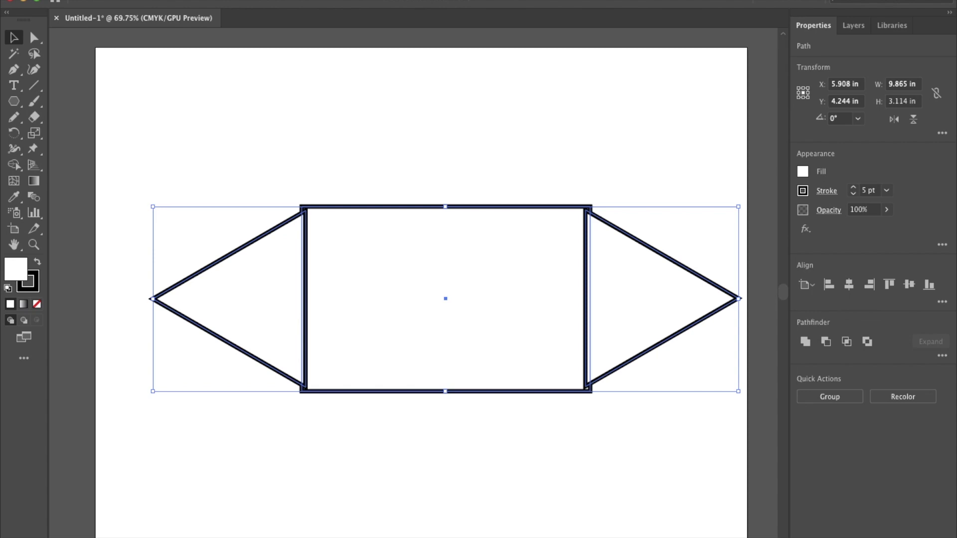
Step: Show the Pathfinder panel from the Window menu and move it just above the artwork
{"action": "left_click", "coordinate": [351, 1]}
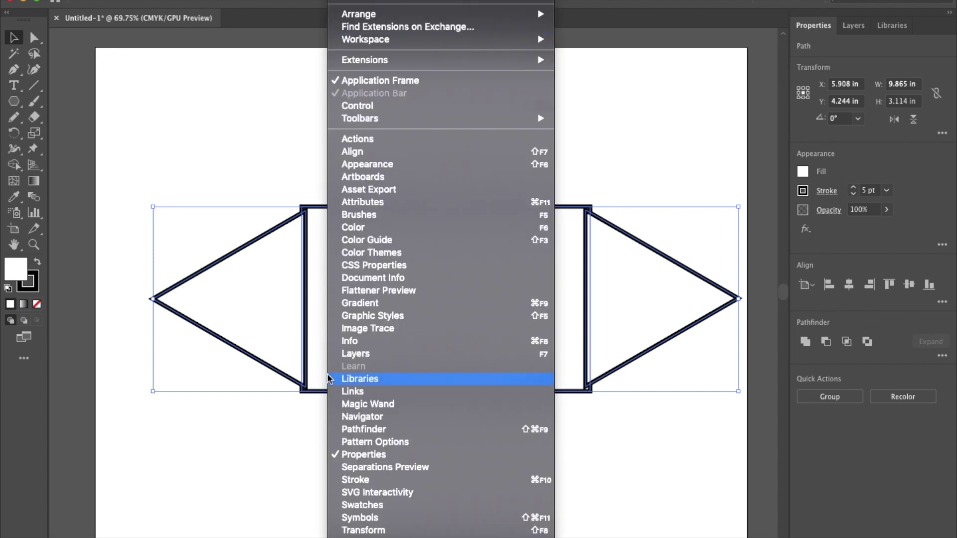
{"action": "left_click", "coordinate": [351, 432]}
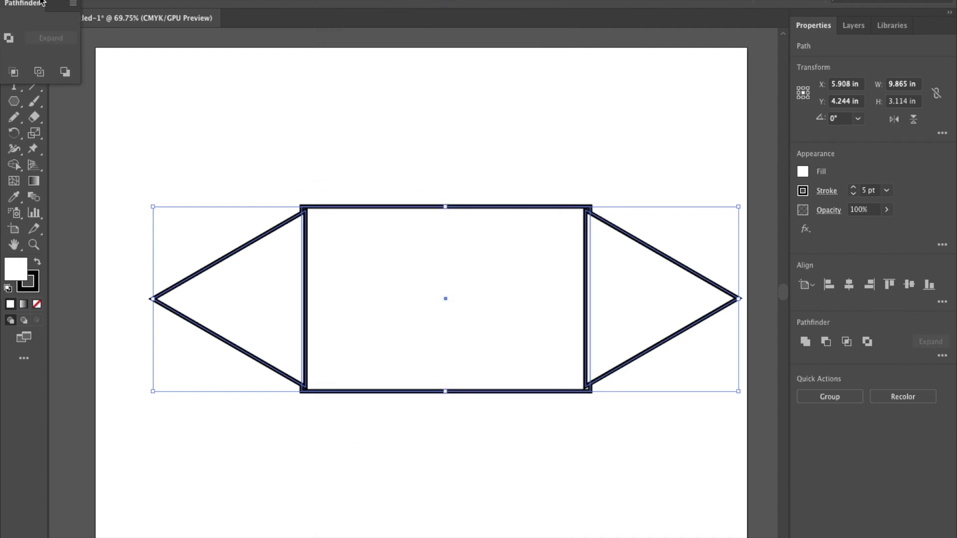
{"action": "left_click_drag", "start_coordinate": [58, 3], "coordinate": [468, 71]}
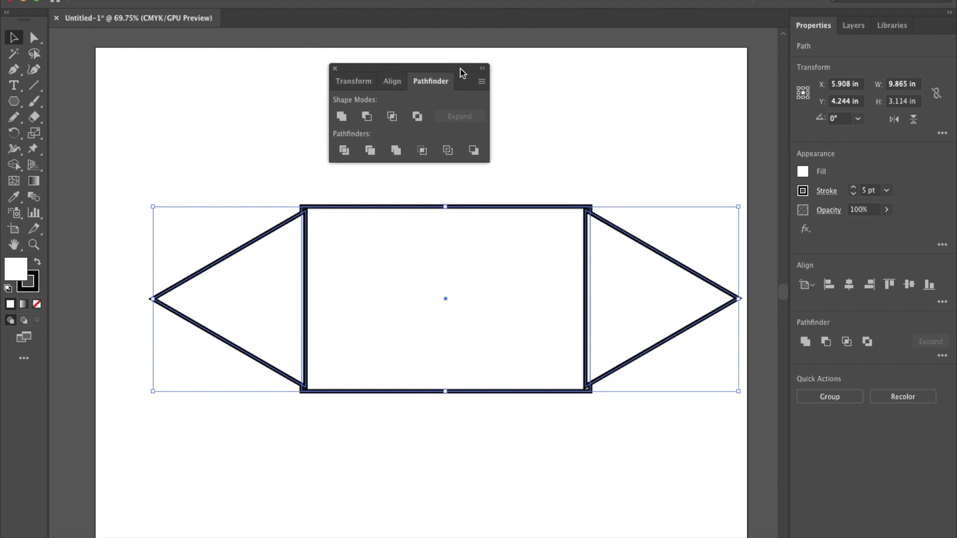
Step: Apply Pathfinder Unite to merge the three shapes into one 9.865 × 3.114 in path
{"action": "left_click", "coordinate": [341, 117]}
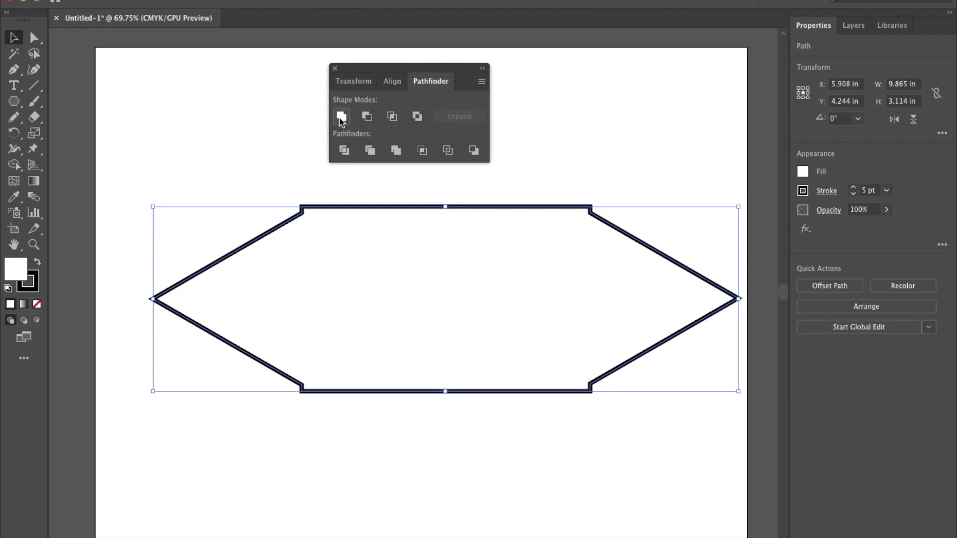